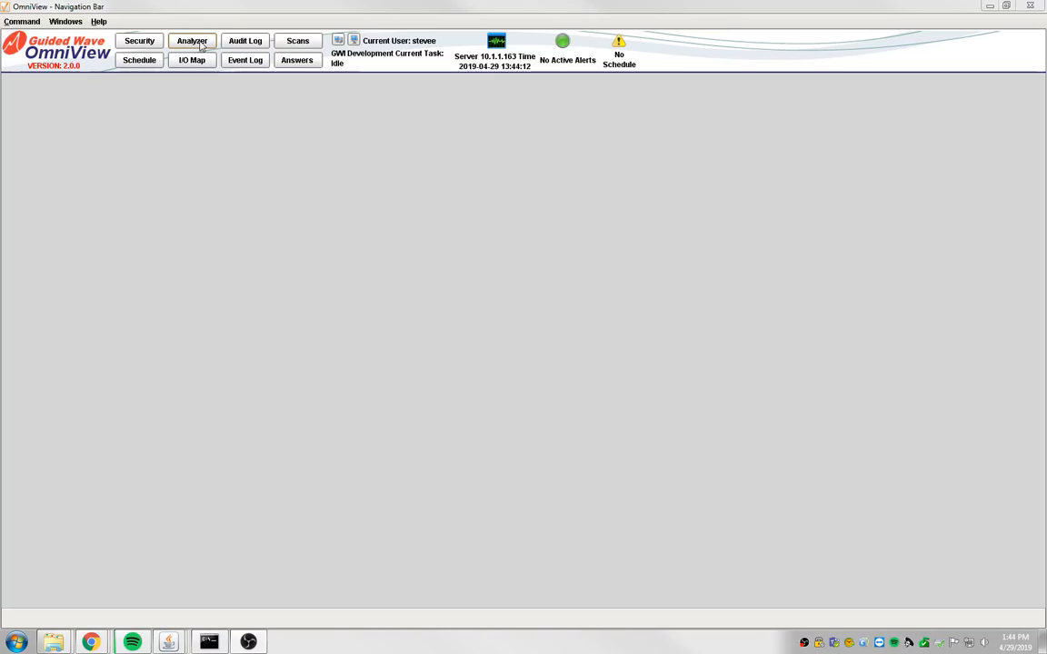
Open the analyzer setup, lock the analyzer for editing and start the ZERO Wizard
{"action": "left_click", "coordinate": [197, 45]}
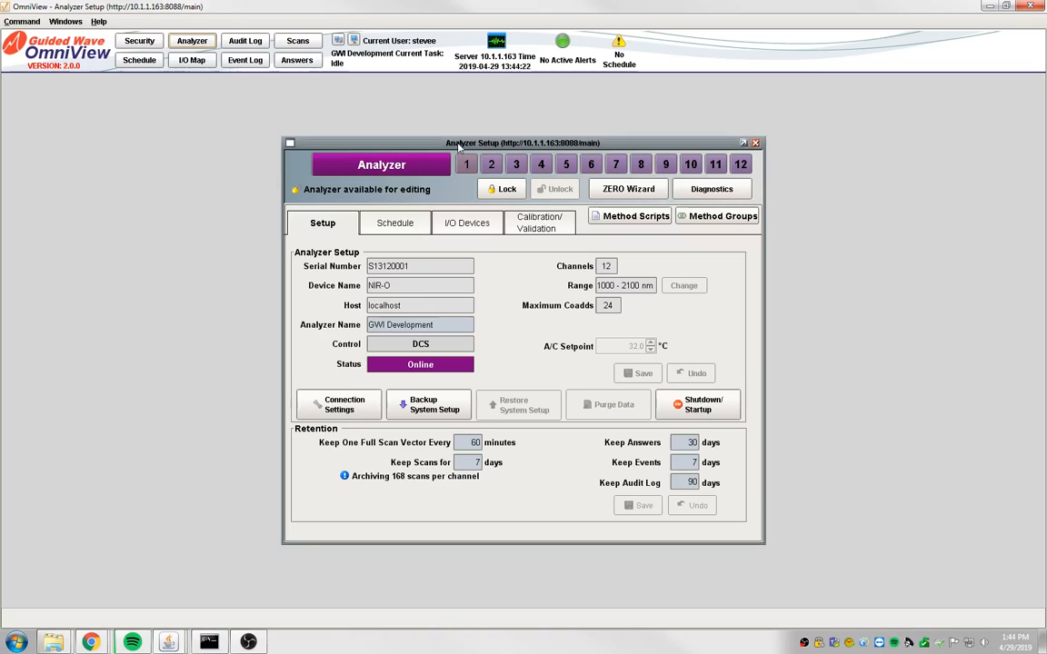
{"action": "left_click_drag", "start_coordinate": [459, 147], "coordinate": [460, 78]}
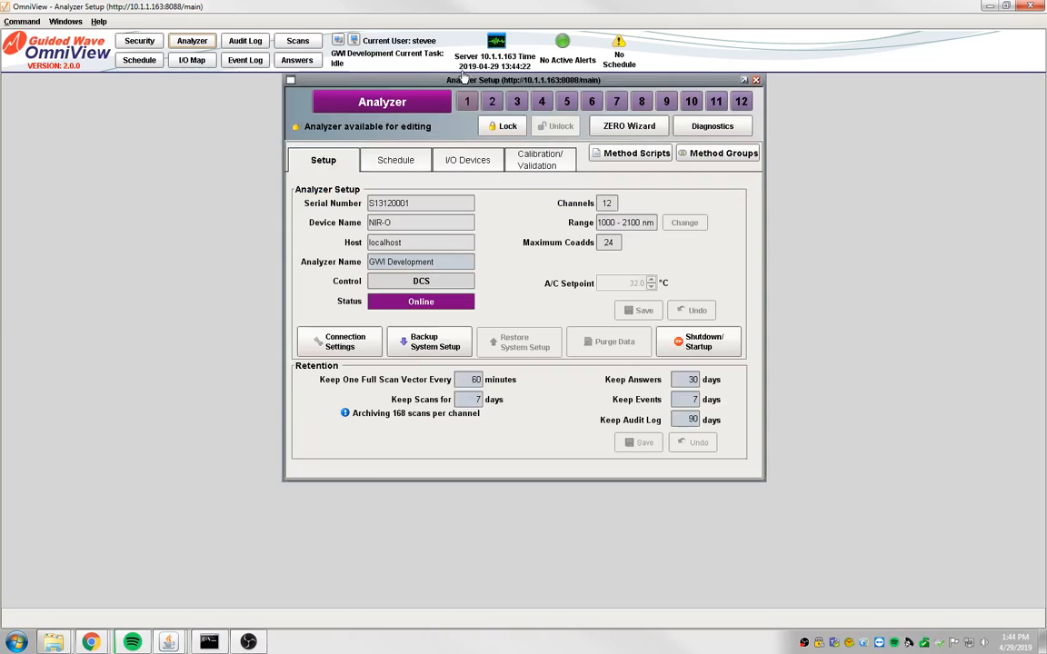
{"action": "left_click", "coordinate": [502, 126]}
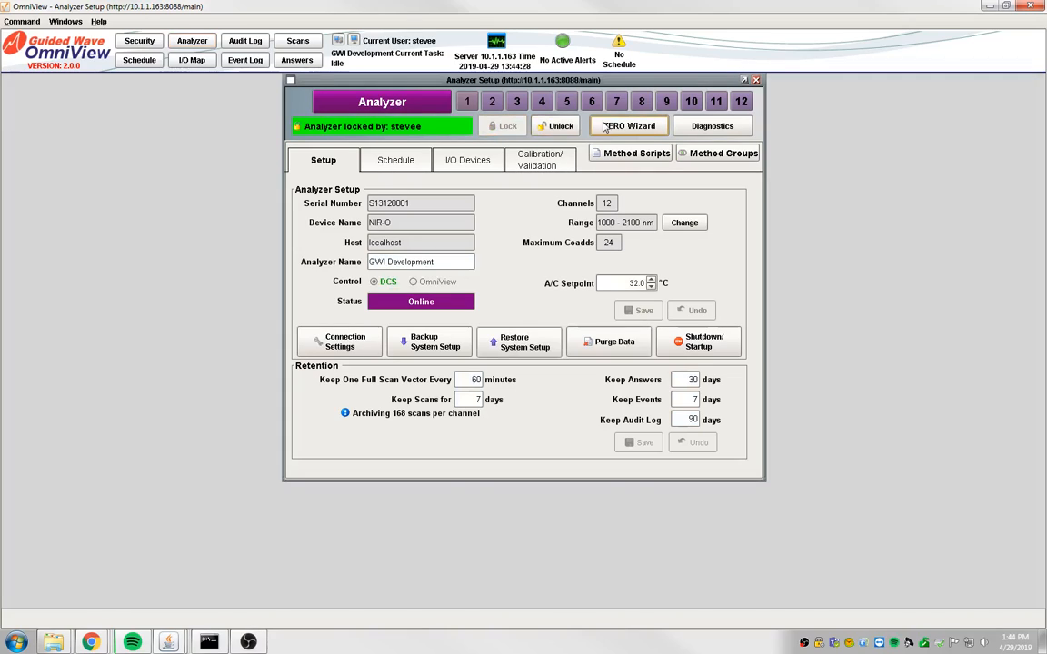
{"action": "left_click", "coordinate": [626, 129]}
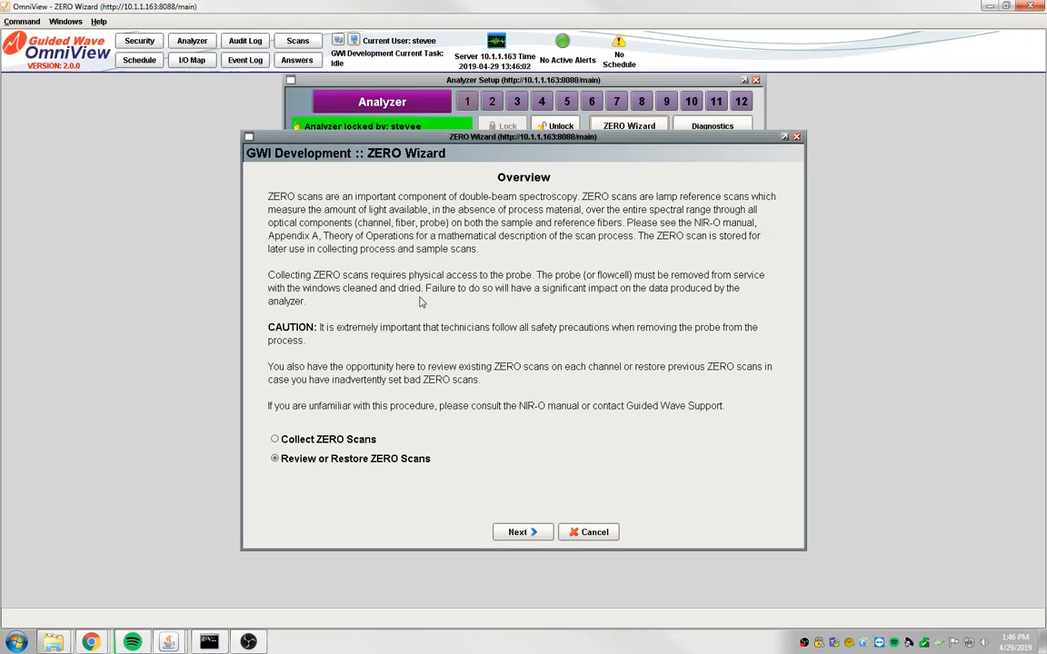
Choose to collect ZERO scans in the wizard and continue to the validation options
{"action": "left_click", "coordinate": [275, 440]}
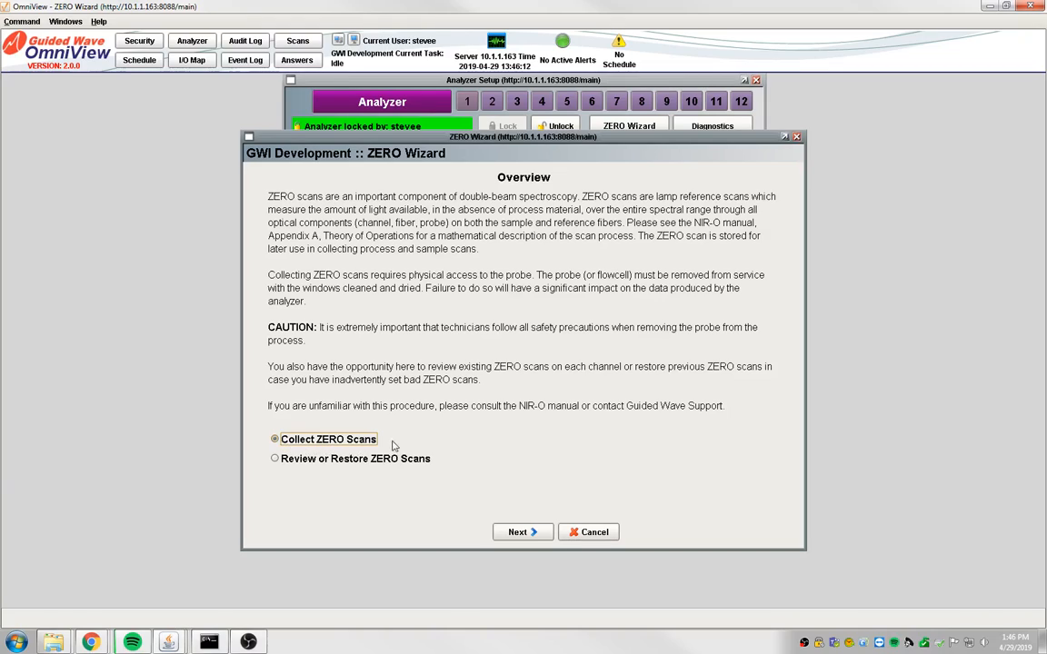
{"action": "left_click", "coordinate": [275, 459]}
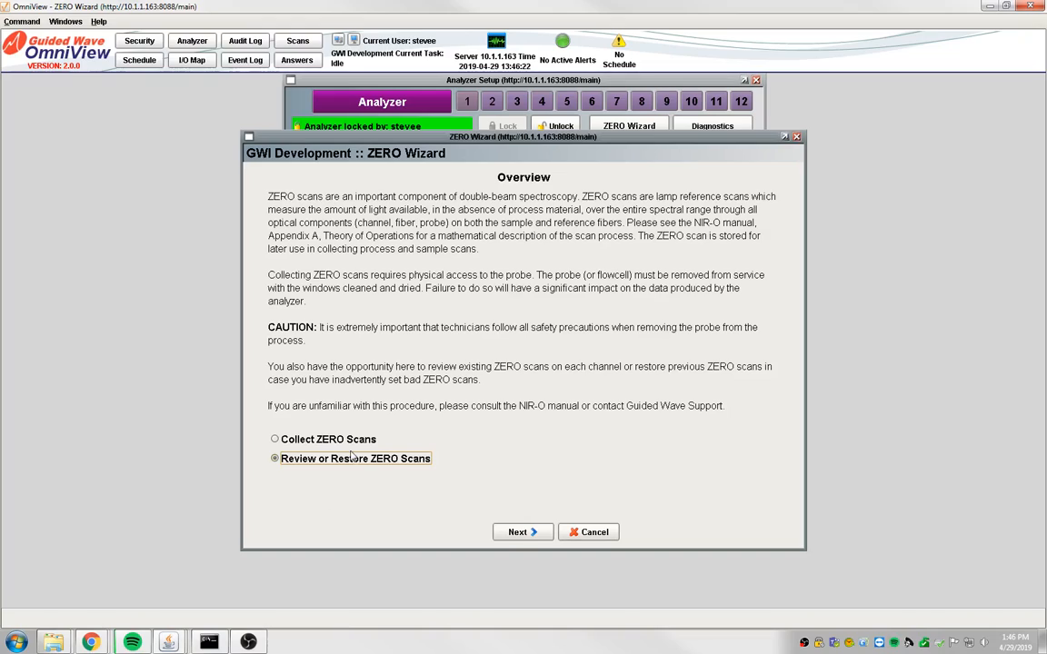
{"action": "left_click", "coordinate": [277, 440]}
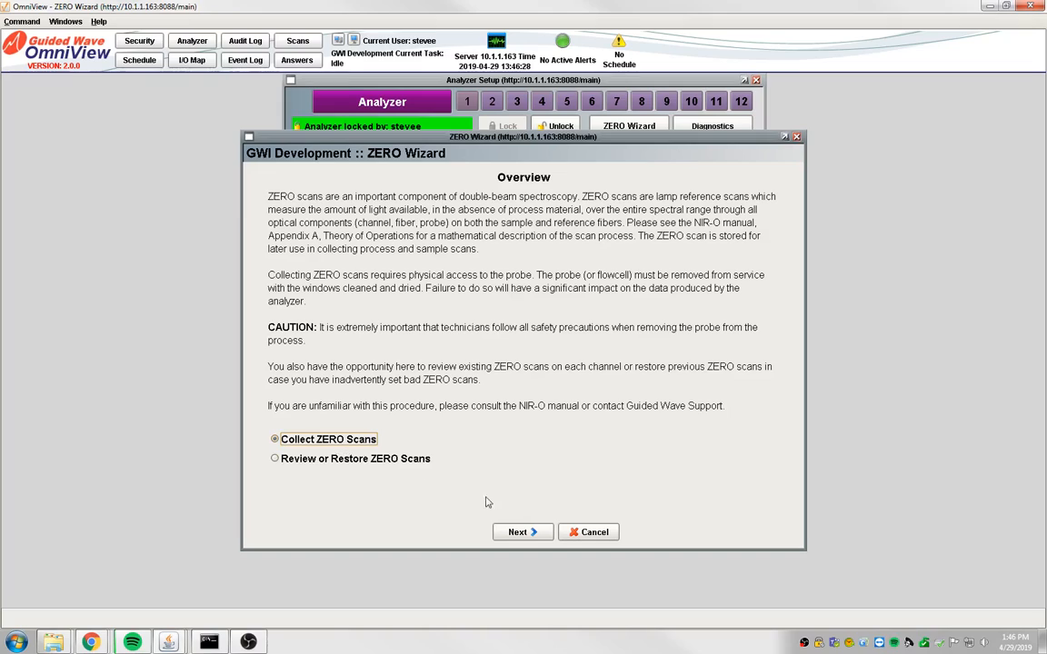
{"action": "left_click", "coordinate": [520, 532]}
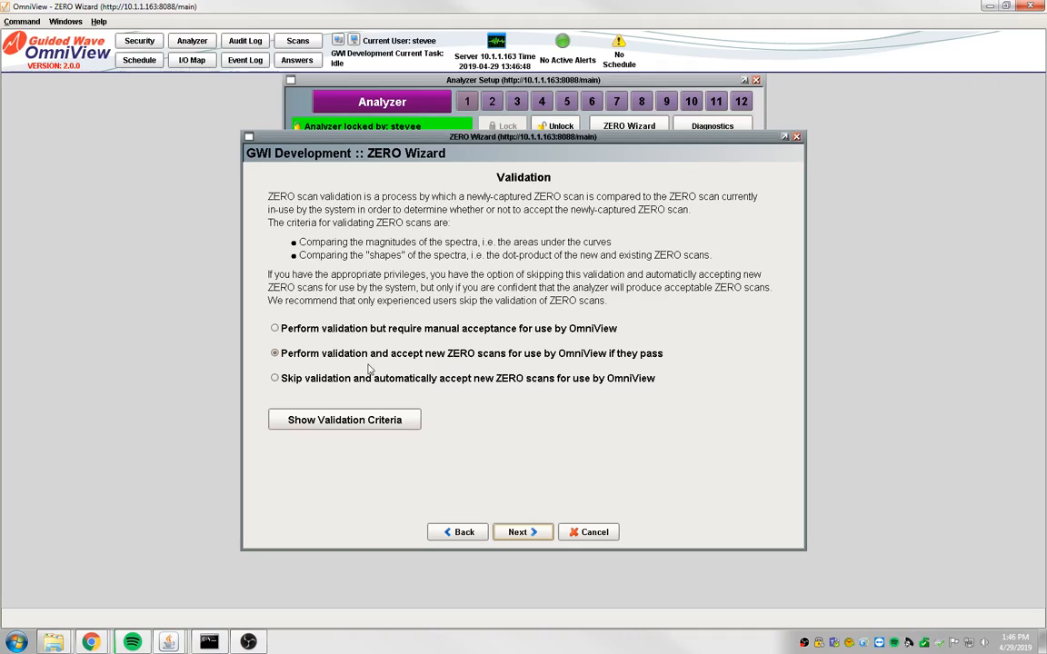
Review the magnitude and shape validation criteria, and set the wizard to validate and accept new ZERO scans if they pass
{"action": "left_click", "coordinate": [275, 329]}
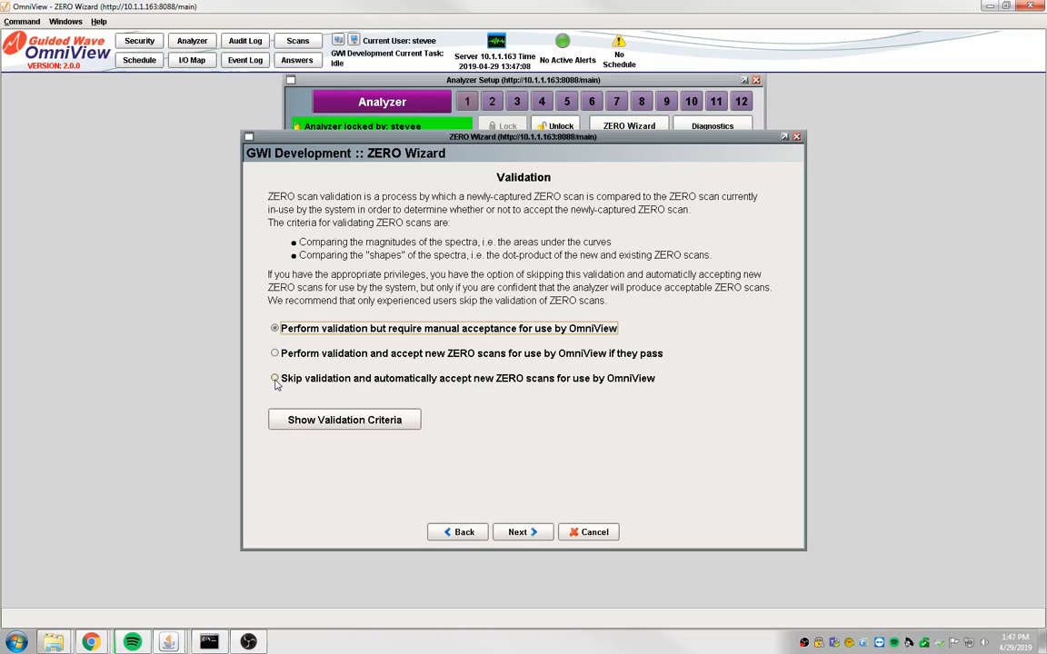
{"action": "left_click", "coordinate": [343, 422]}
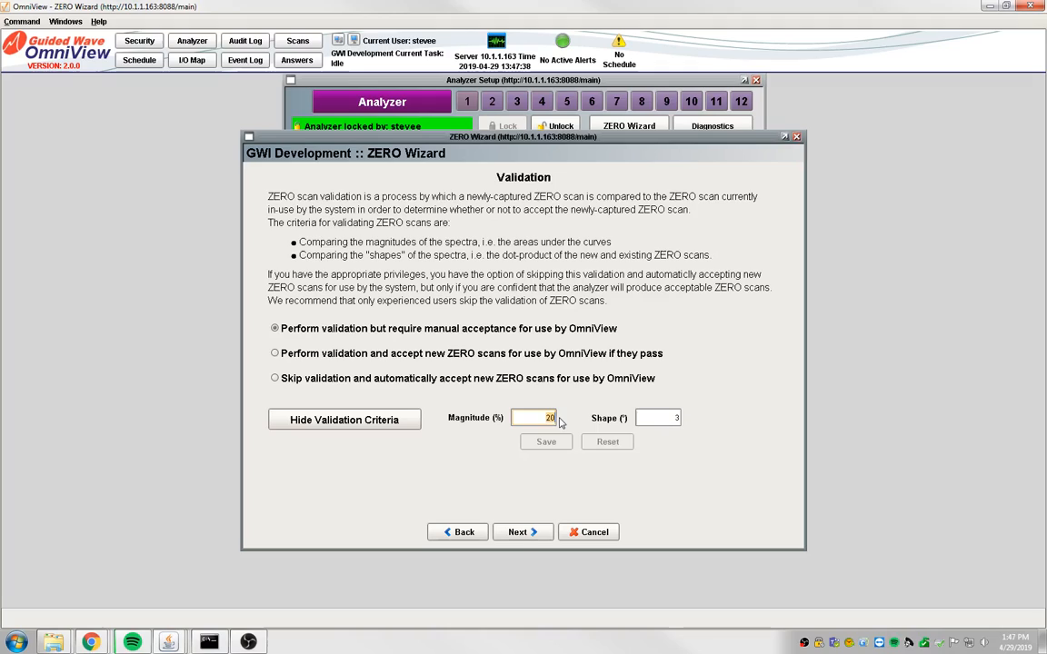
{"action": "left_click", "coordinate": [652, 418]}
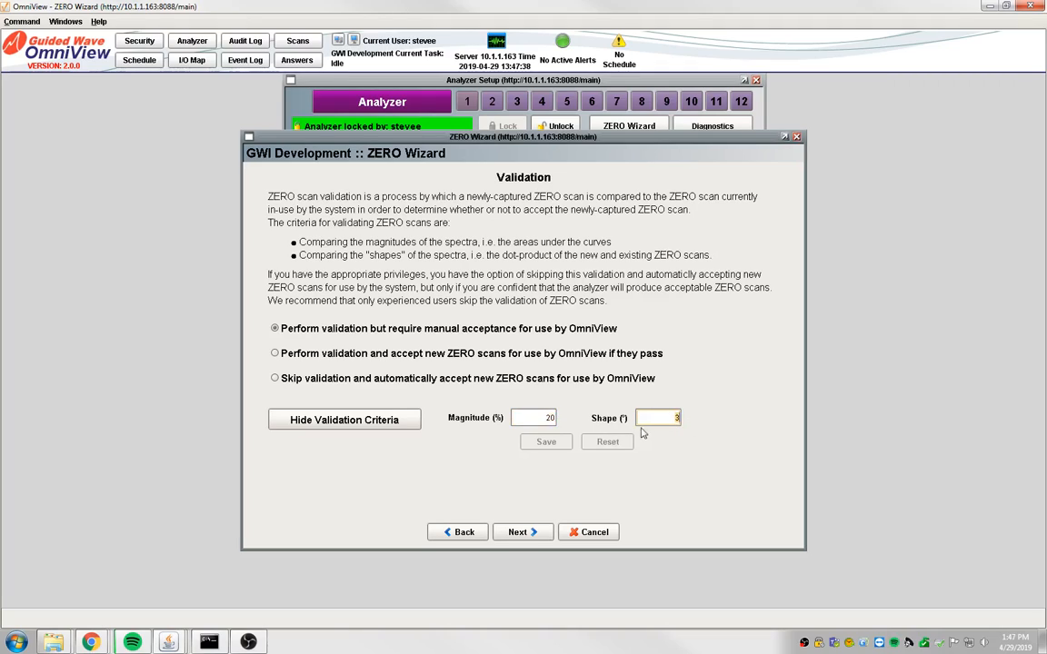
{"action": "left_click", "coordinate": [363, 421]}
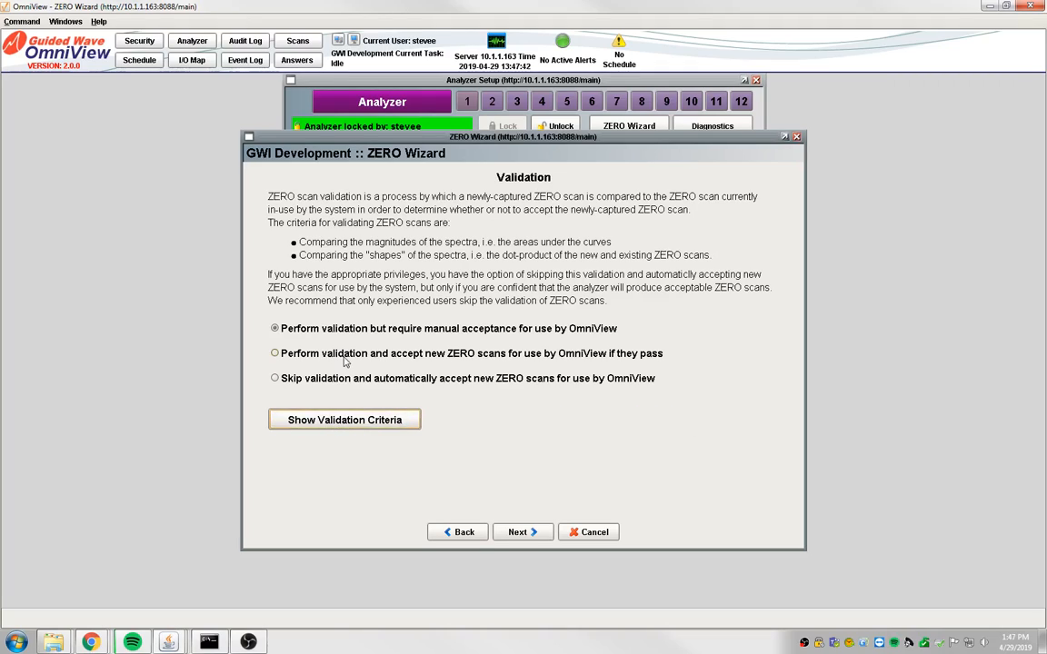
{"action": "left_click", "coordinate": [274, 353]}
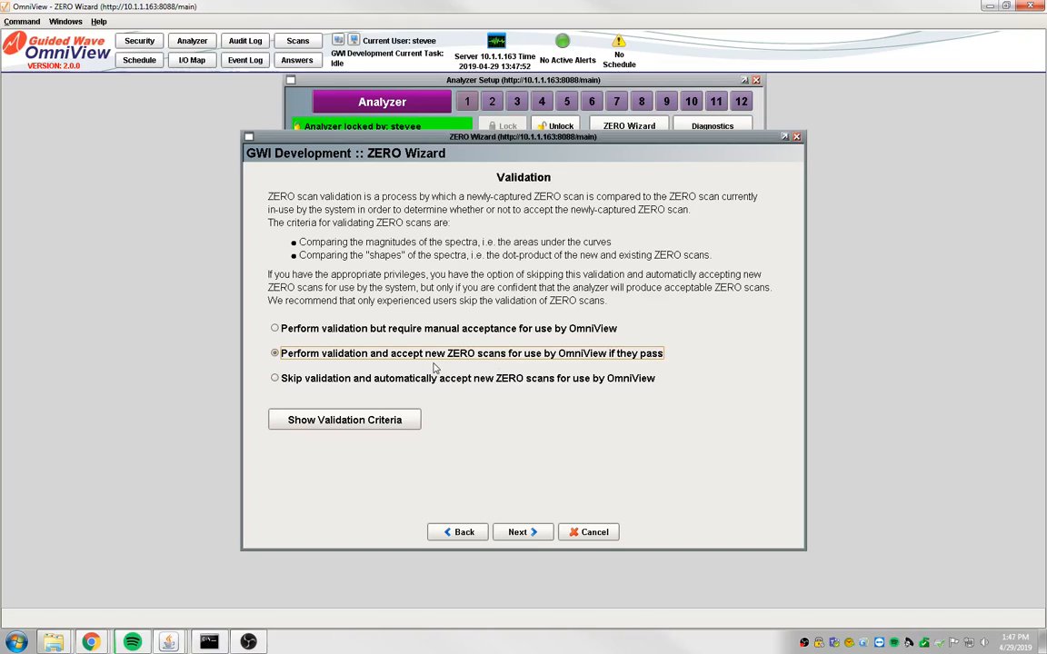
{"action": "left_click", "coordinate": [520, 535]}
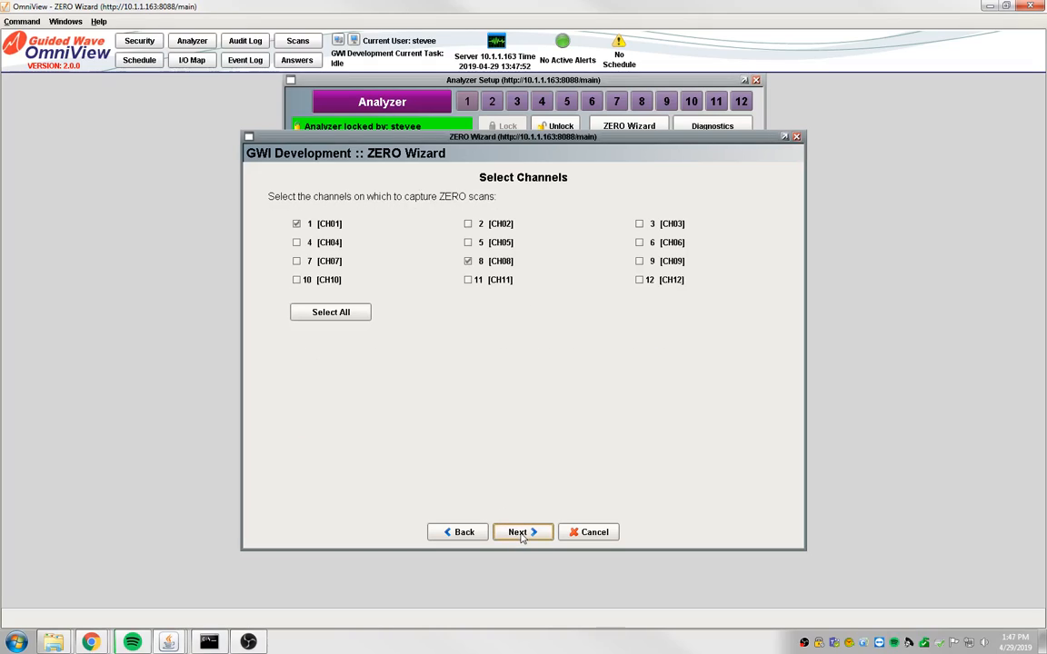
Select only channels 1 and 8 for capture and start collecting their ZERO scans
{"action": "left_click", "coordinate": [321, 314]}
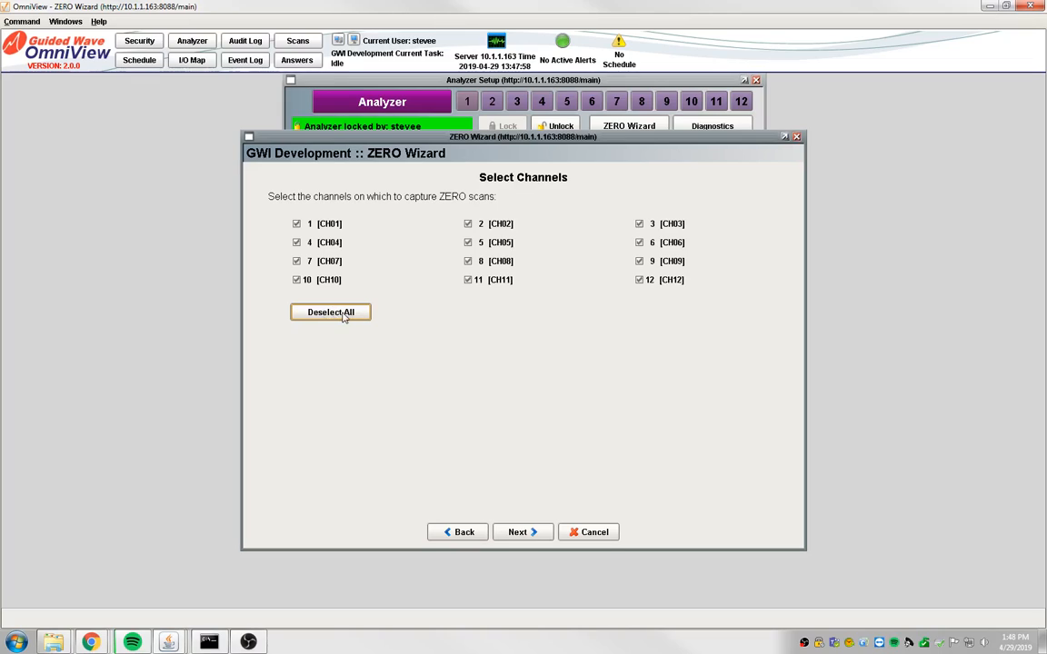
{"action": "left_click", "coordinate": [346, 315]}
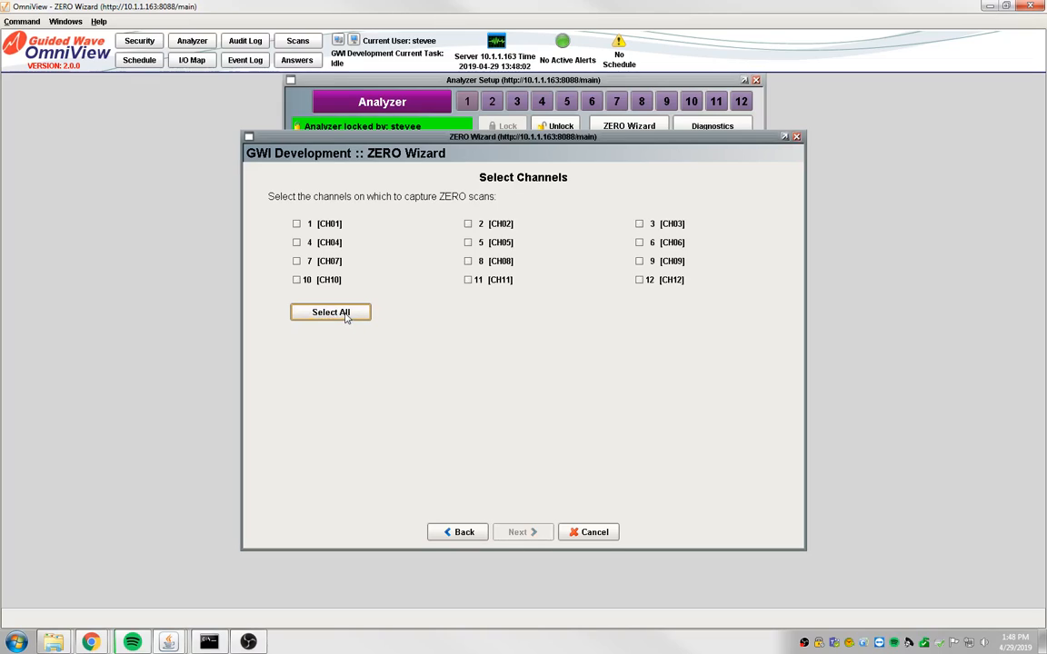
{"action": "left_click", "coordinate": [298, 225]}
{"action": "left_click", "coordinate": [488, 264]}
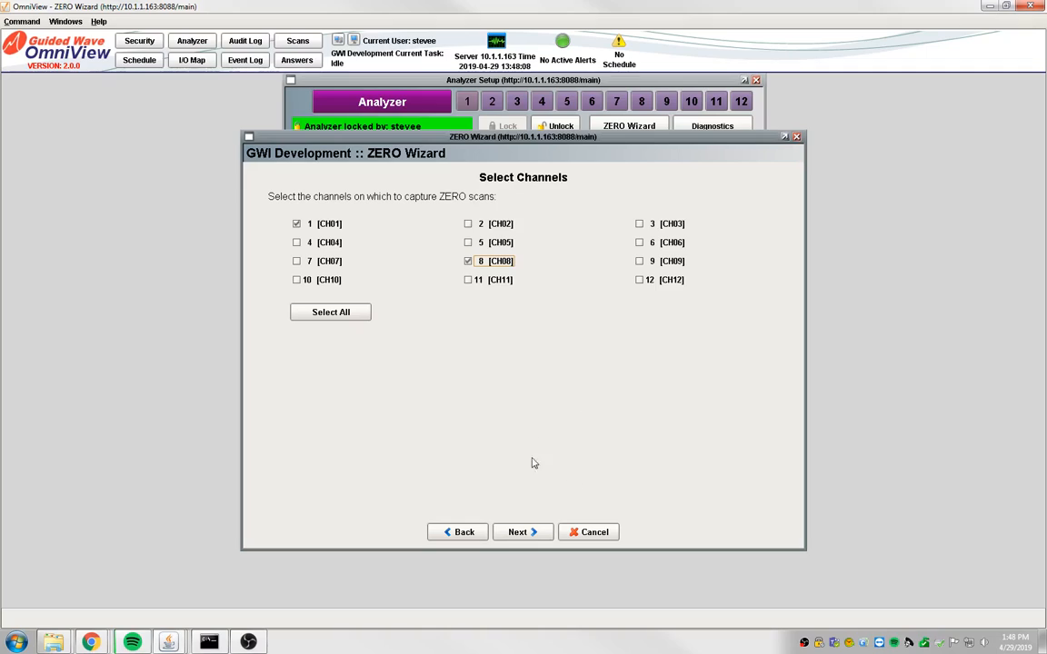
{"action": "left_click", "coordinate": [525, 533]}
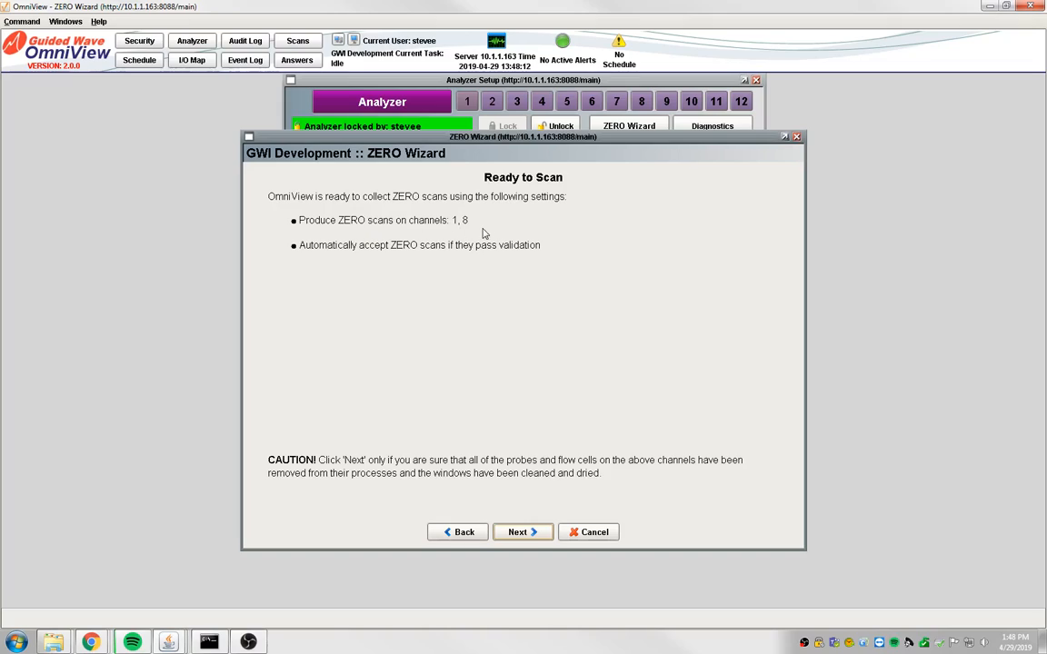
{"action": "left_click", "coordinate": [536, 533]}
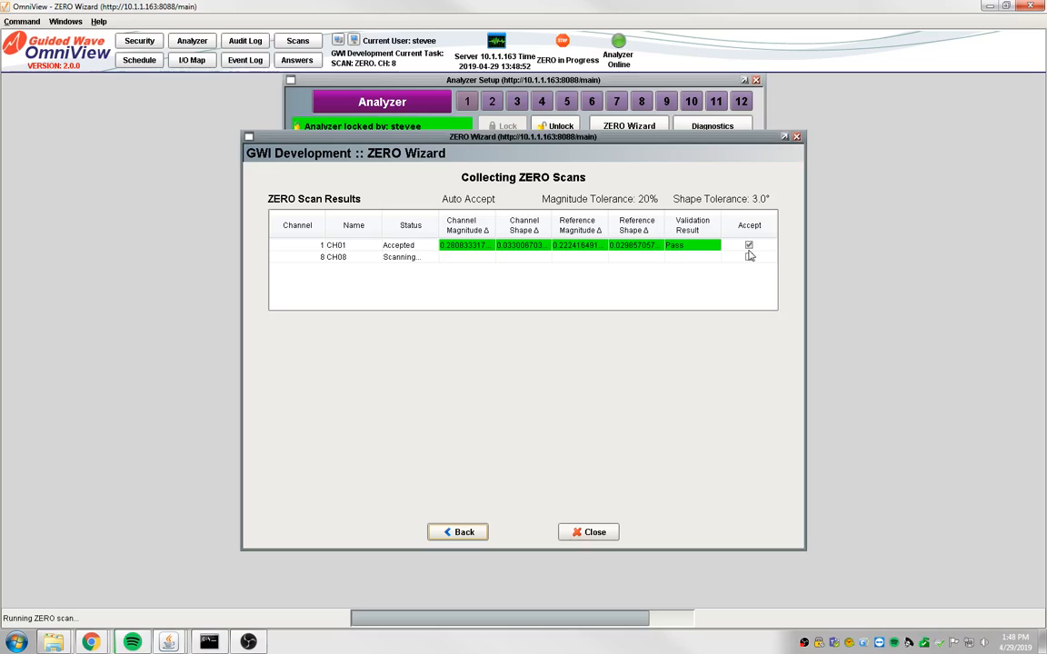
Compare the new and existing ZERO scan curves for channel 1 and channel 8
{"action": "left_click", "coordinate": [476, 247]}
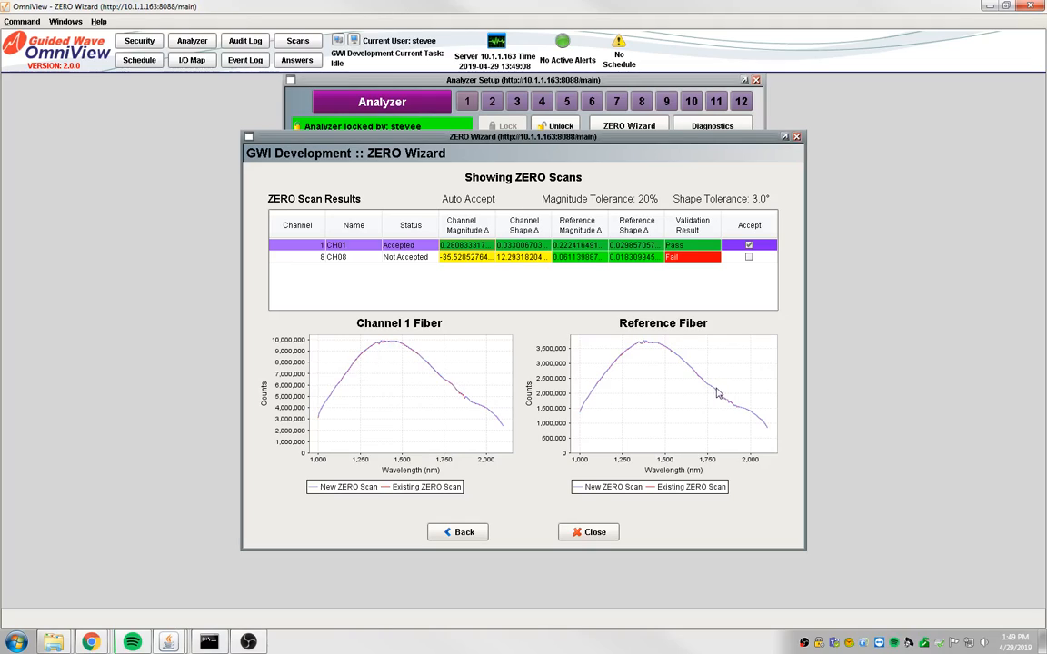
{"action": "left_click", "coordinate": [409, 258]}
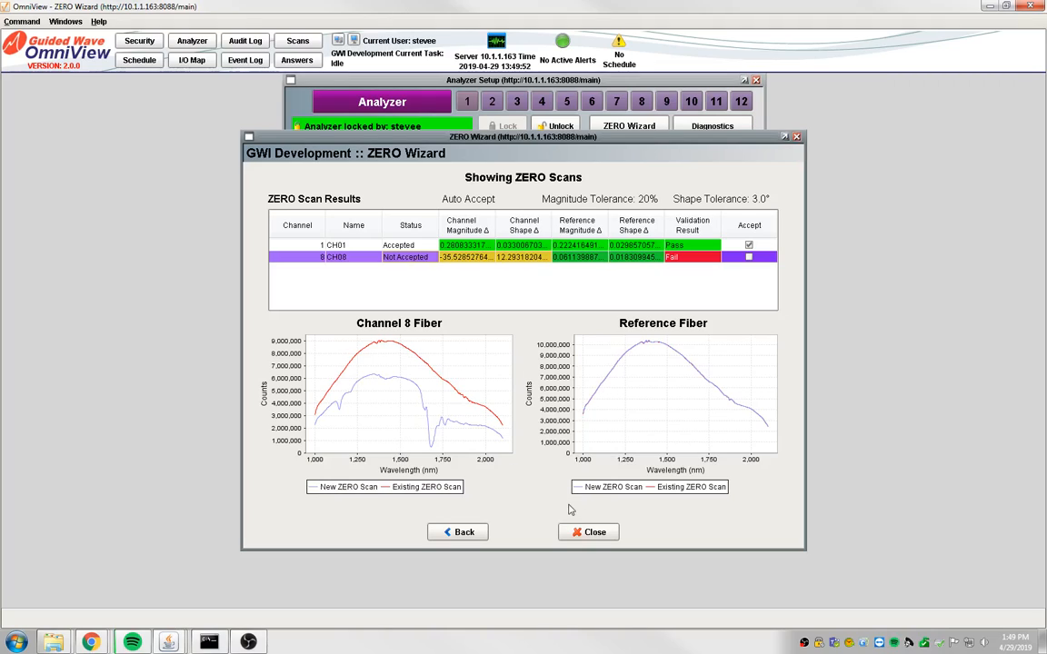
Decline accepting channel 8's failed ZERO scan, and close the wizard while deleting the unaccepted scan
{"action": "left_click", "coordinate": [749, 259]}
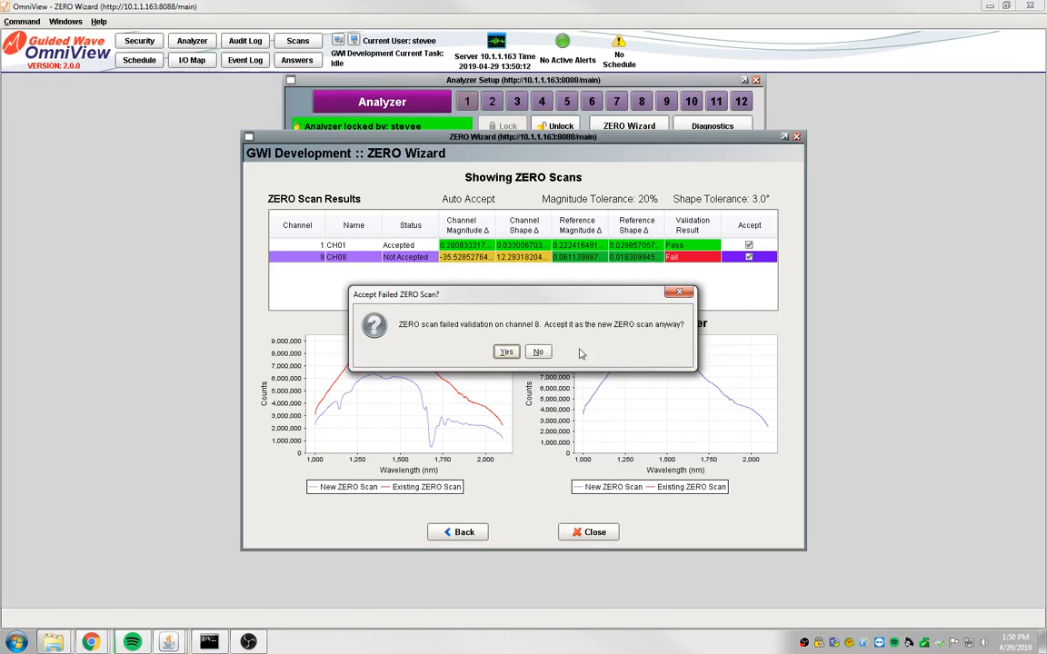
{"action": "left_click", "coordinate": [539, 352]}
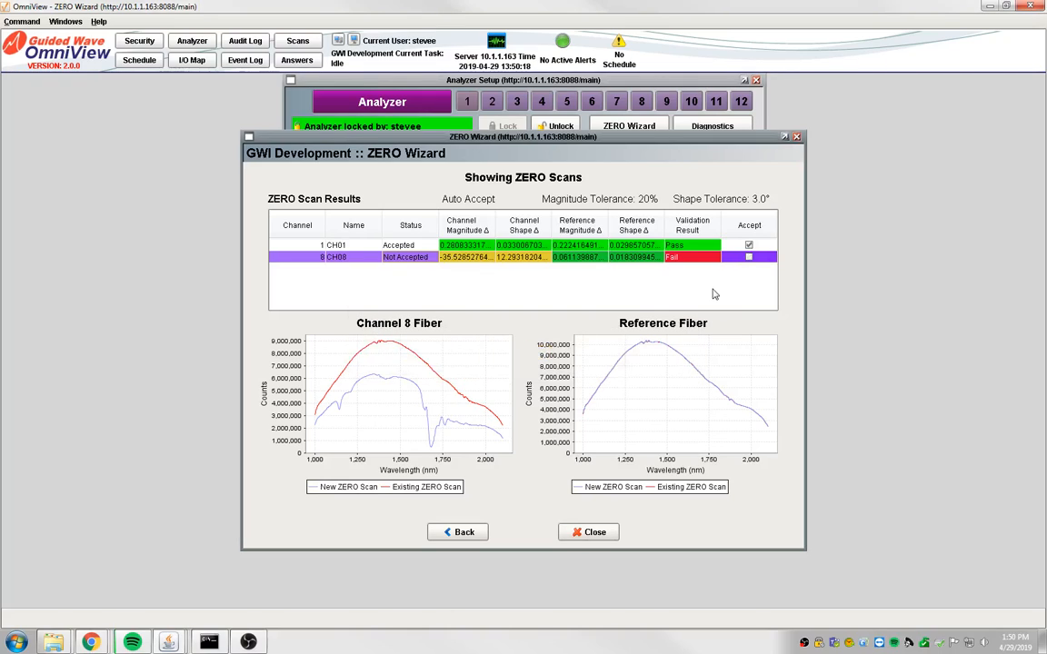
{"action": "left_click", "coordinate": [592, 535]}
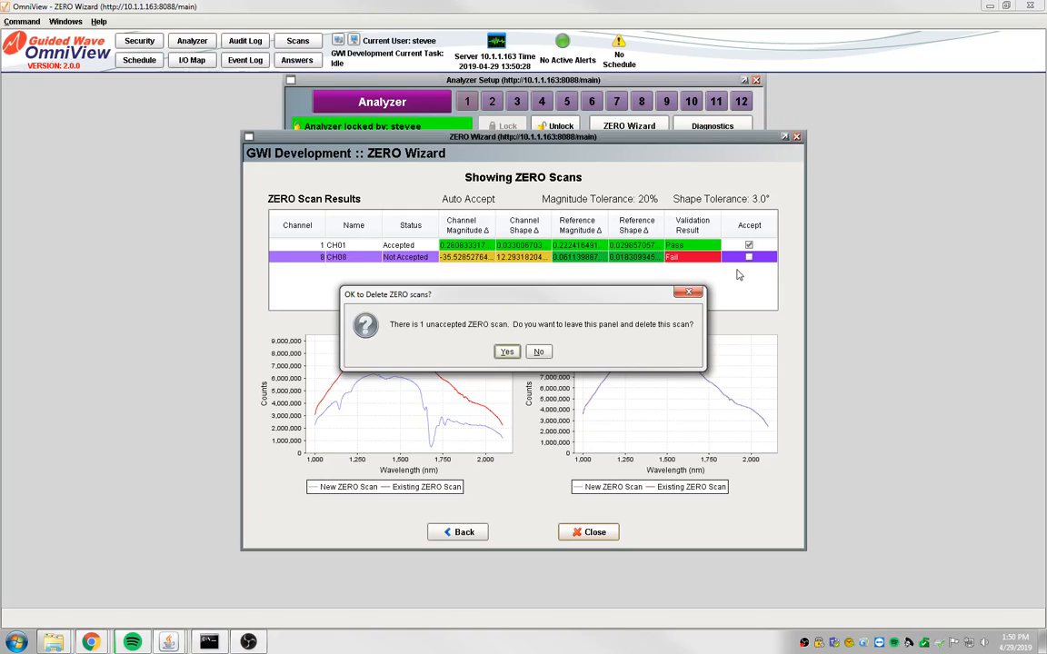
{"action": "left_click", "coordinate": [505, 353]}
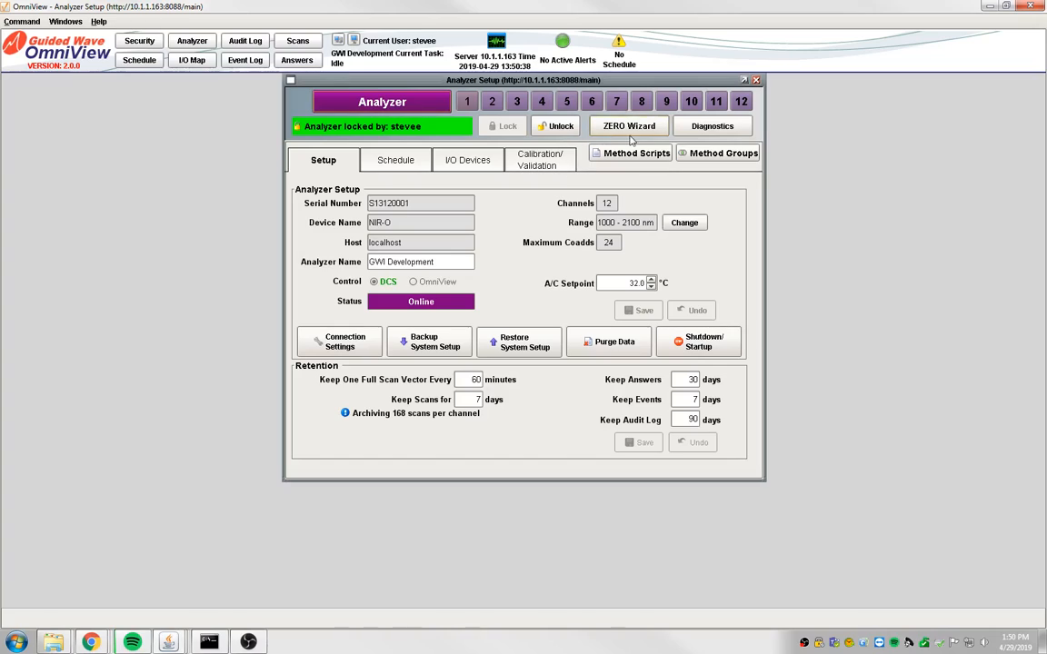
Reopen the ZERO Wizard and continue with Review or Restore ZERO Scans
{"action": "left_click", "coordinate": [626, 129]}
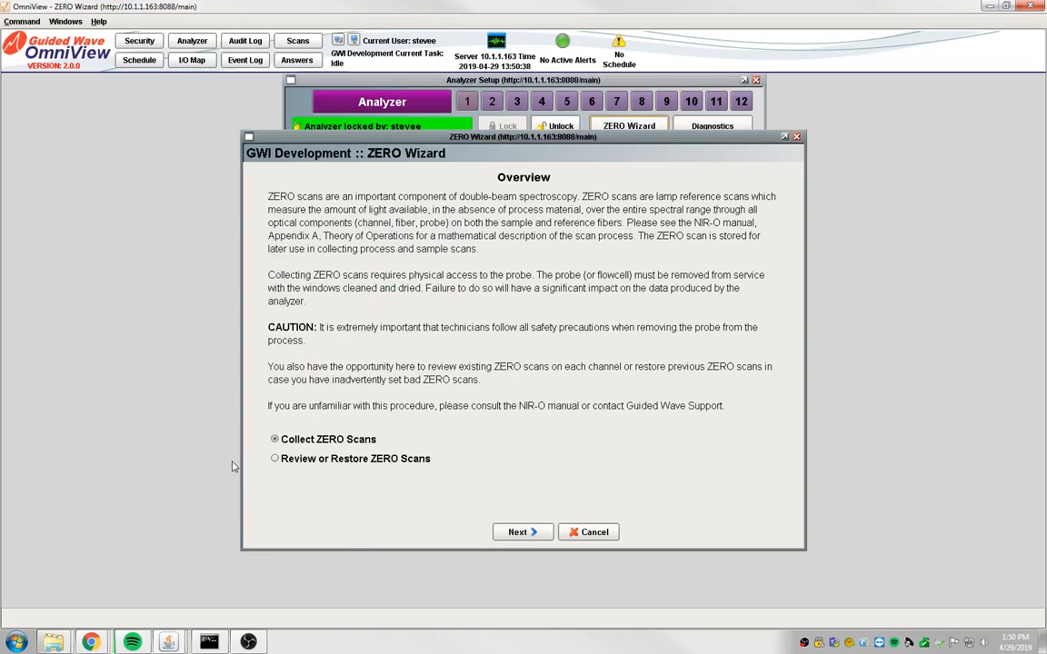
{"action": "left_click", "coordinate": [274, 459]}
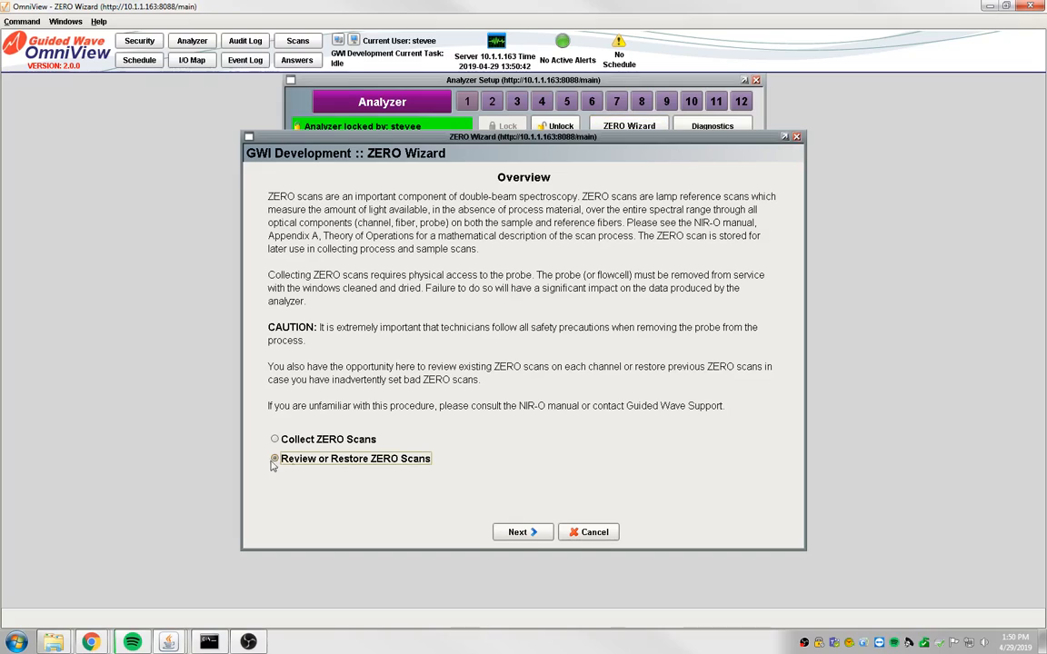
{"action": "left_click", "coordinate": [525, 533]}
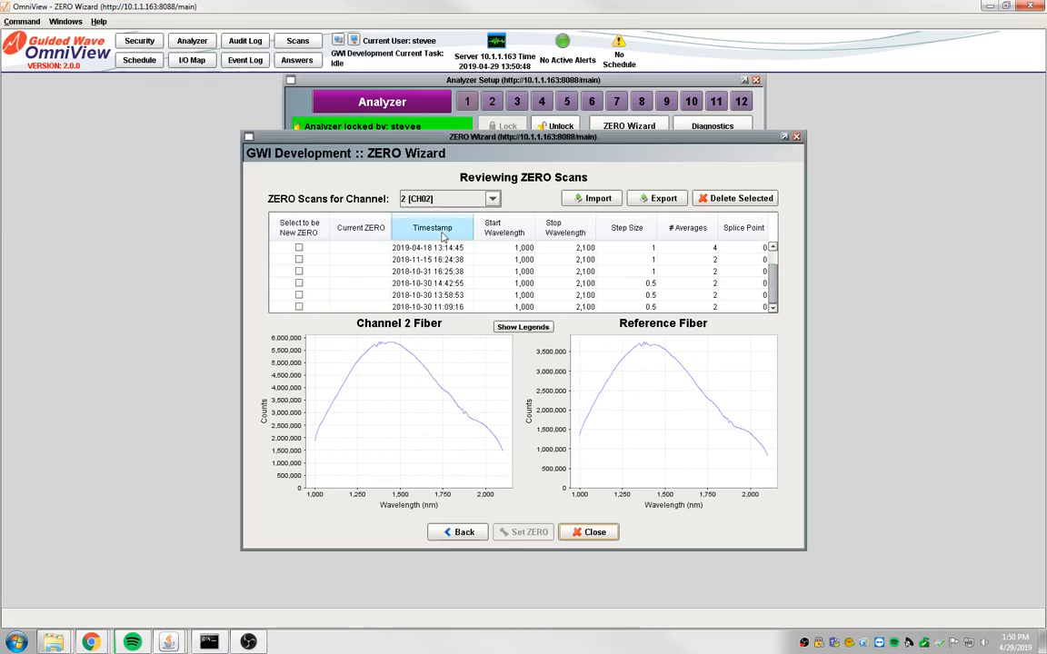
{"action": "left_click", "coordinate": [492, 199]}
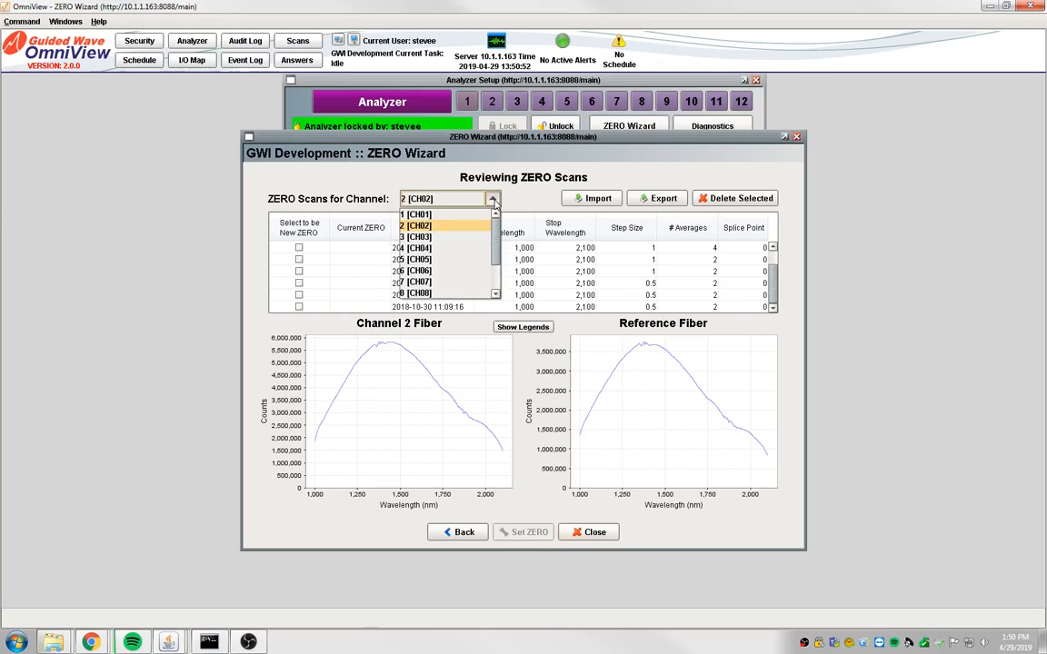
{"action": "left_click", "coordinate": [420, 215]}
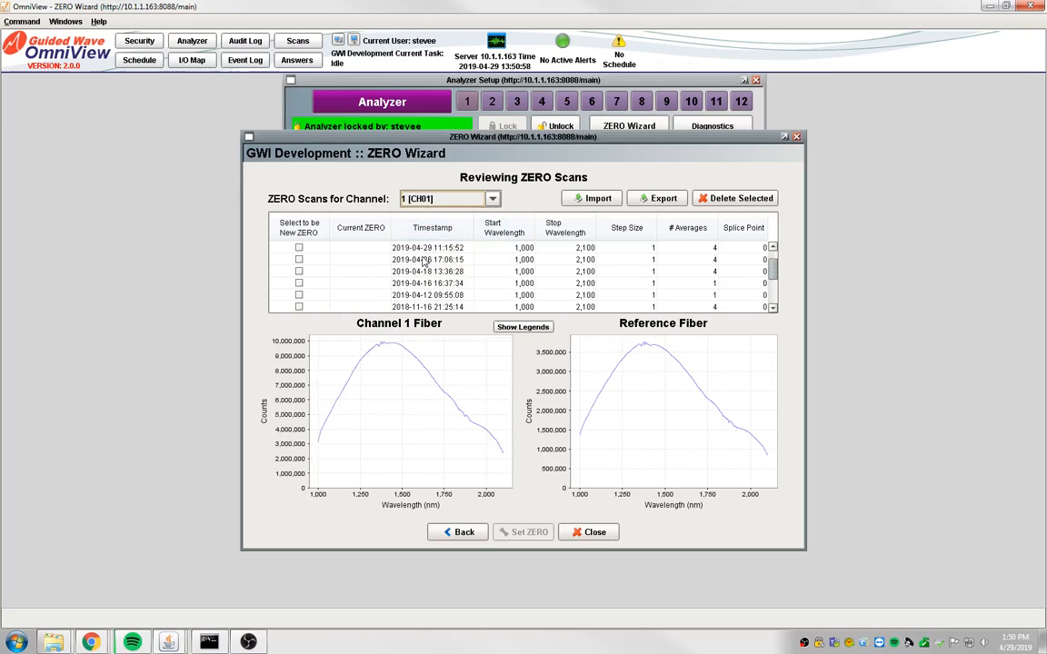
{"action": "left_click", "coordinate": [433, 251]}
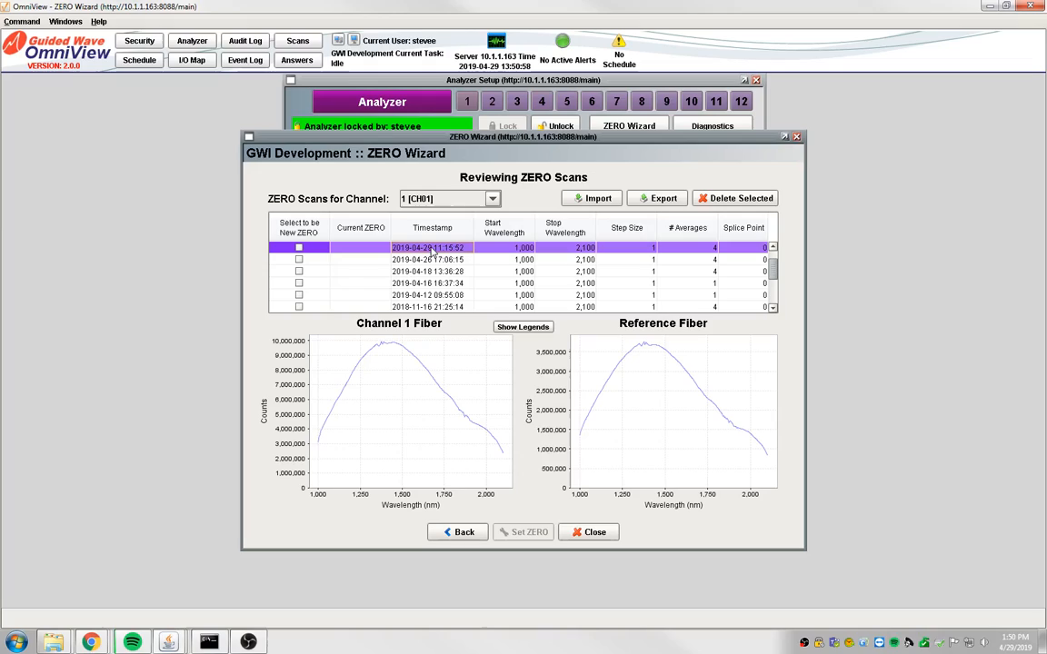
{"action": "left_click", "coordinate": [422, 260], "text": "shift"}
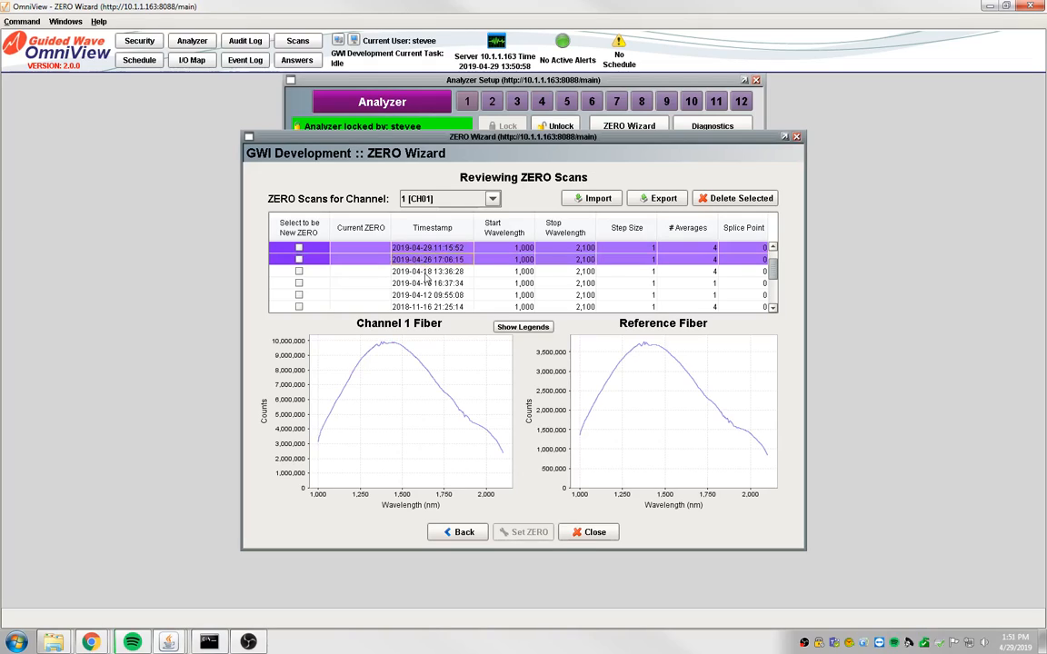
{"action": "left_click", "coordinate": [414, 272], "text": "shift"}
{"action": "left_click", "coordinate": [418, 285], "text": "shift"}
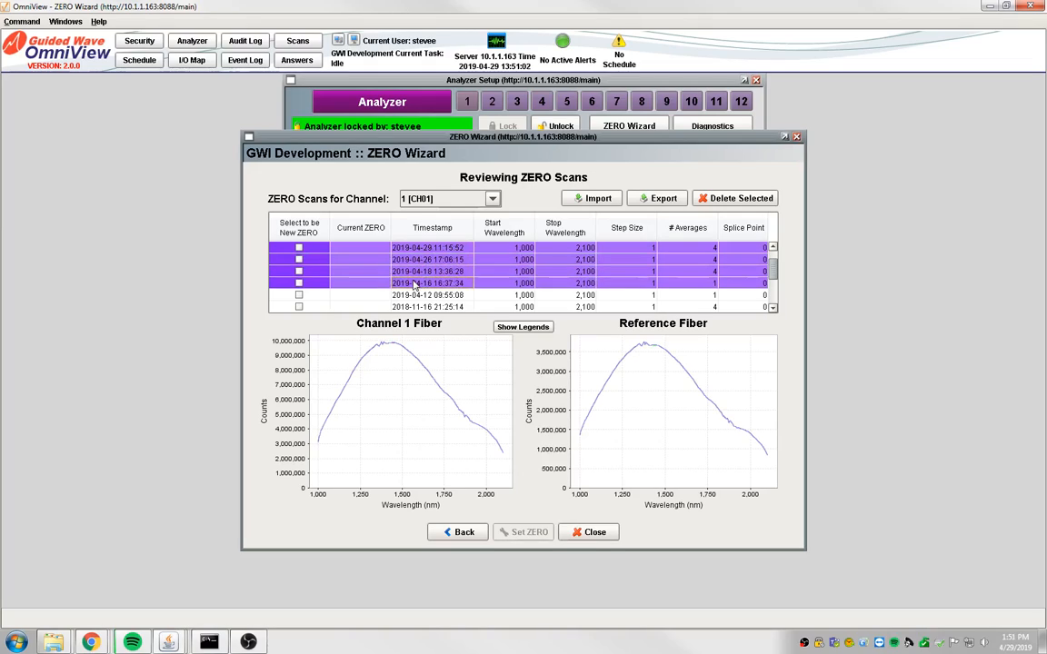
{"action": "left_click", "coordinate": [422, 296], "text": "shift"}
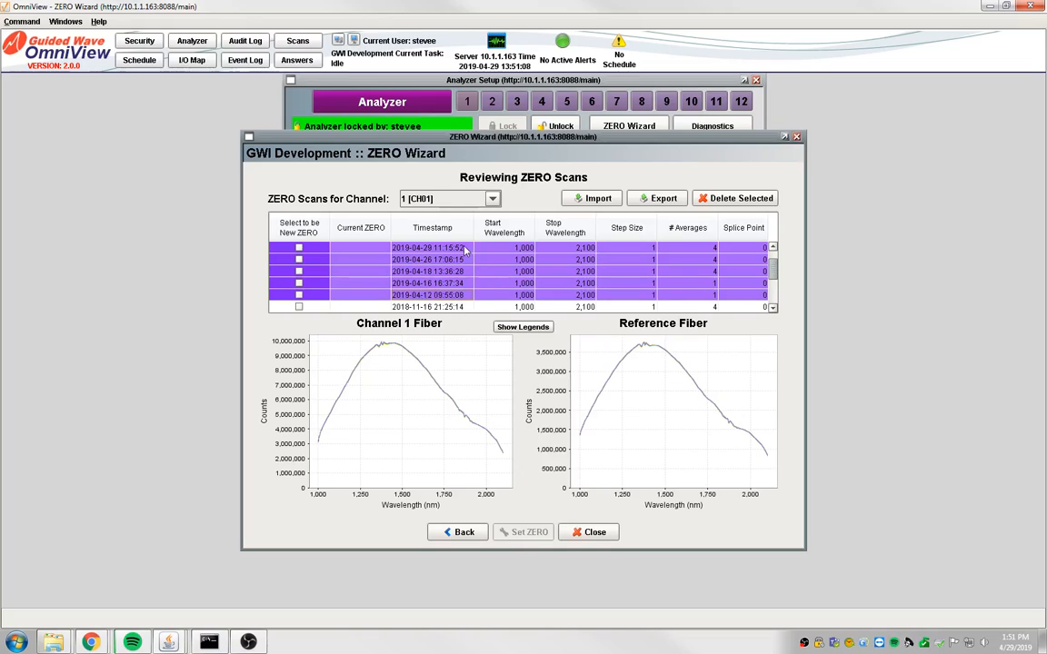
{"action": "left_click", "coordinate": [445, 198]}
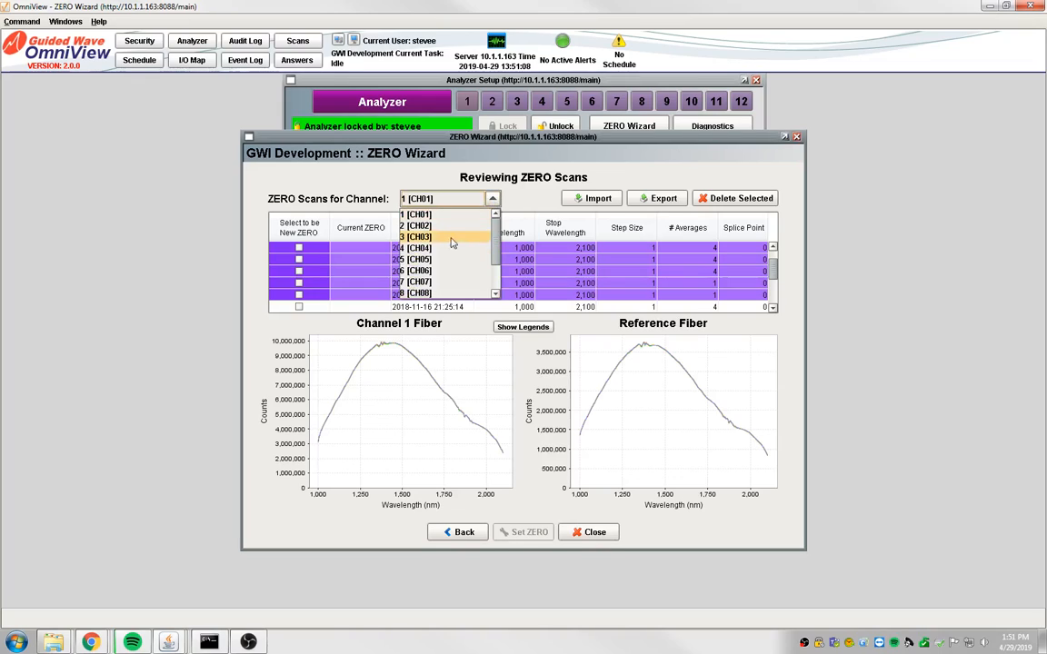
{"action": "left_click", "coordinate": [420, 293]}
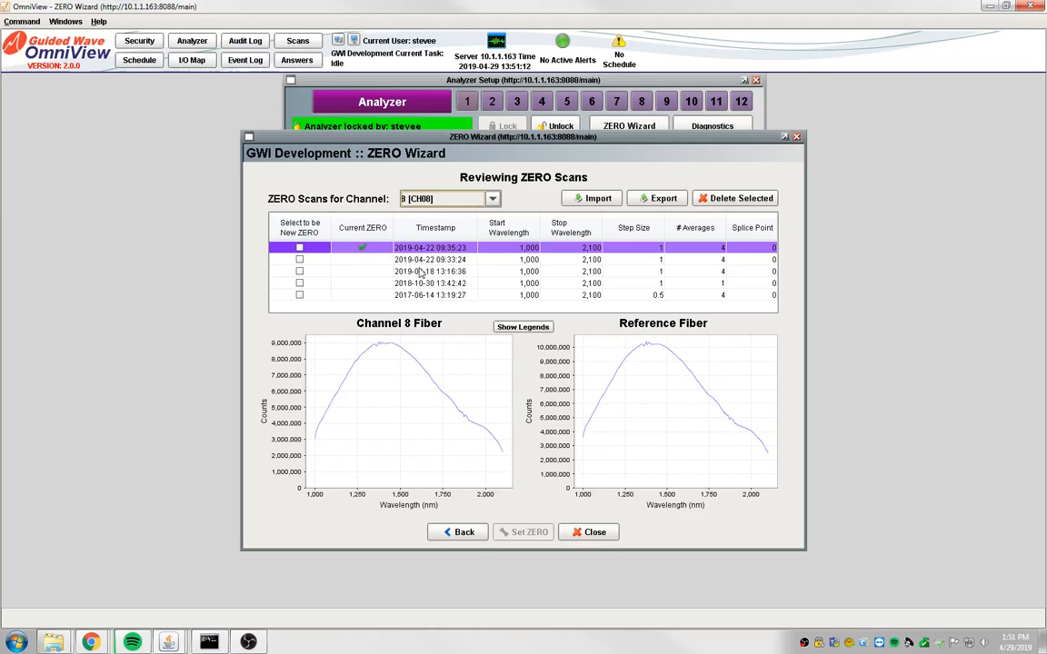
{"action": "left_click", "coordinate": [367, 260], "text": "ctrl"}
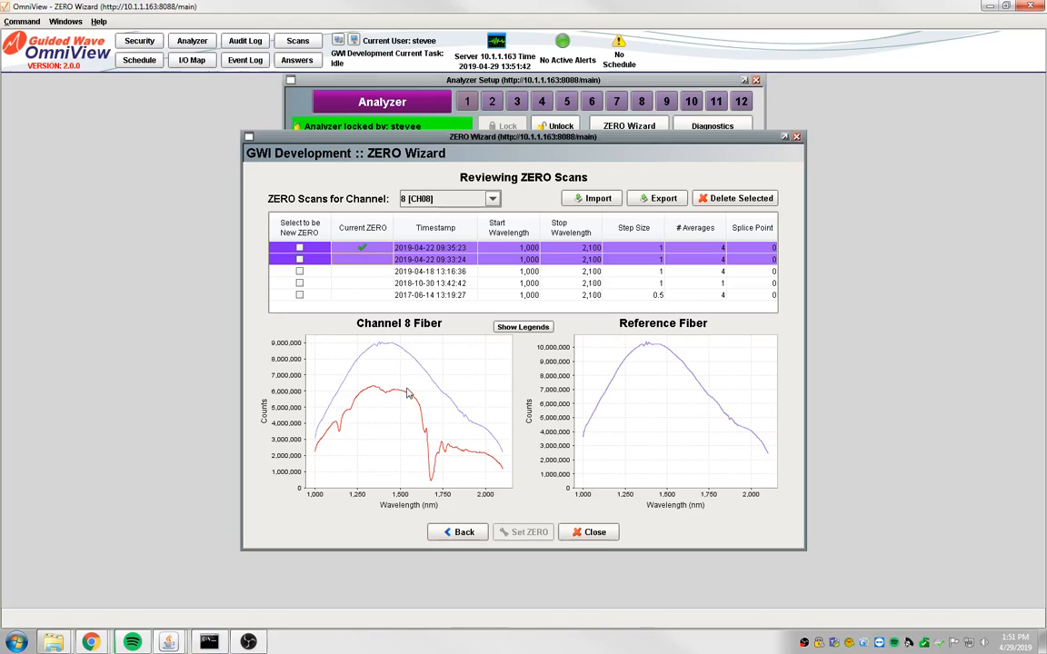
{"action": "left_click", "coordinate": [427, 263]}
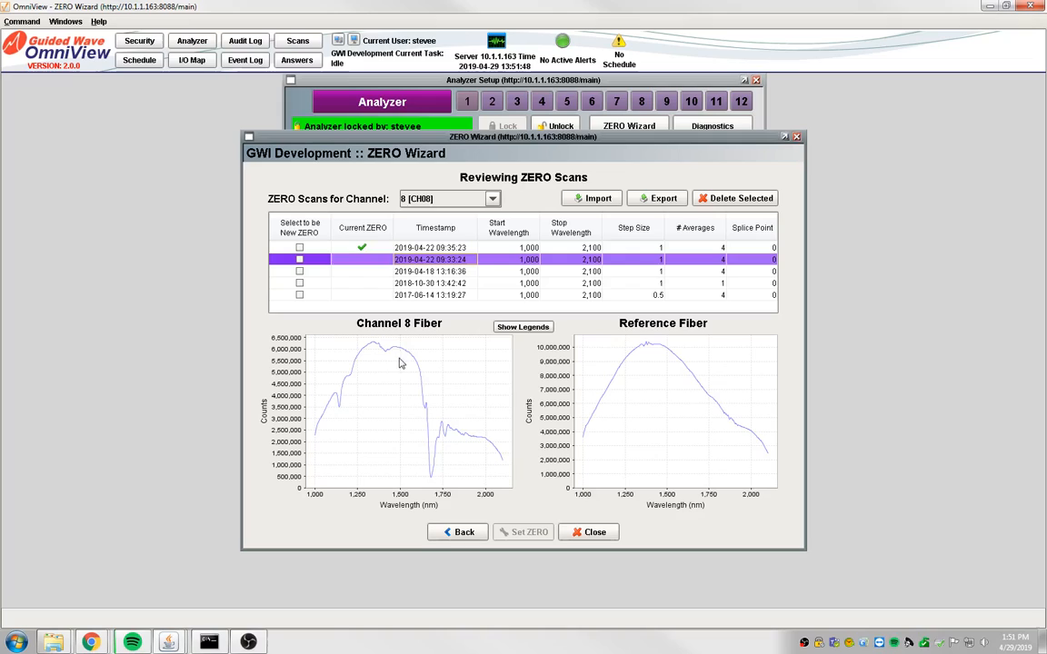
{"action": "left_click", "coordinate": [731, 200]}
{"action": "left_click", "coordinate": [506, 354]}
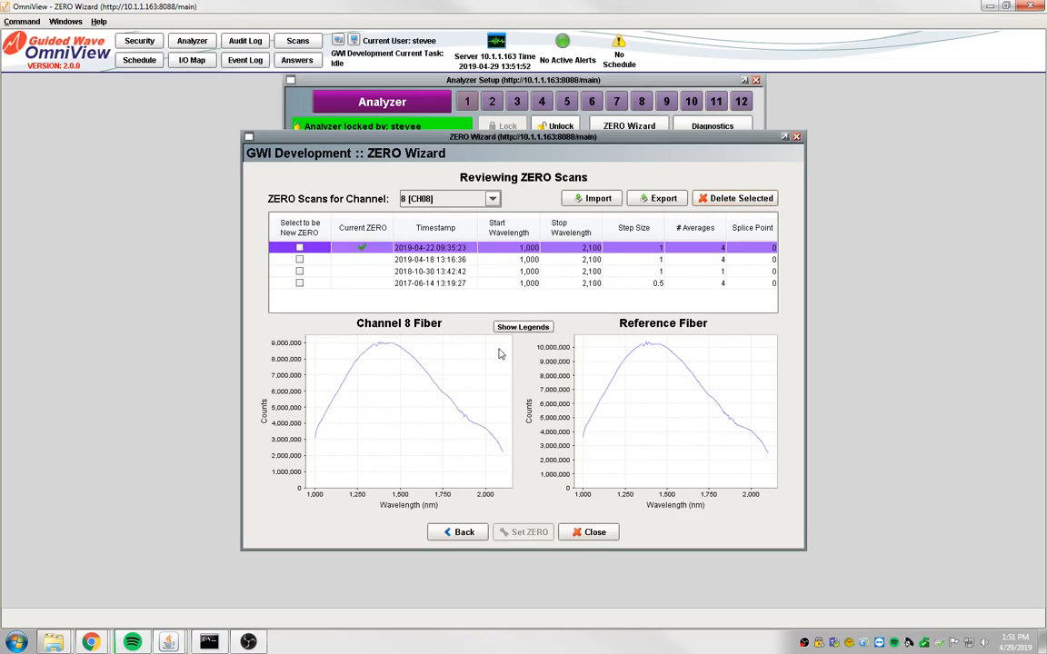